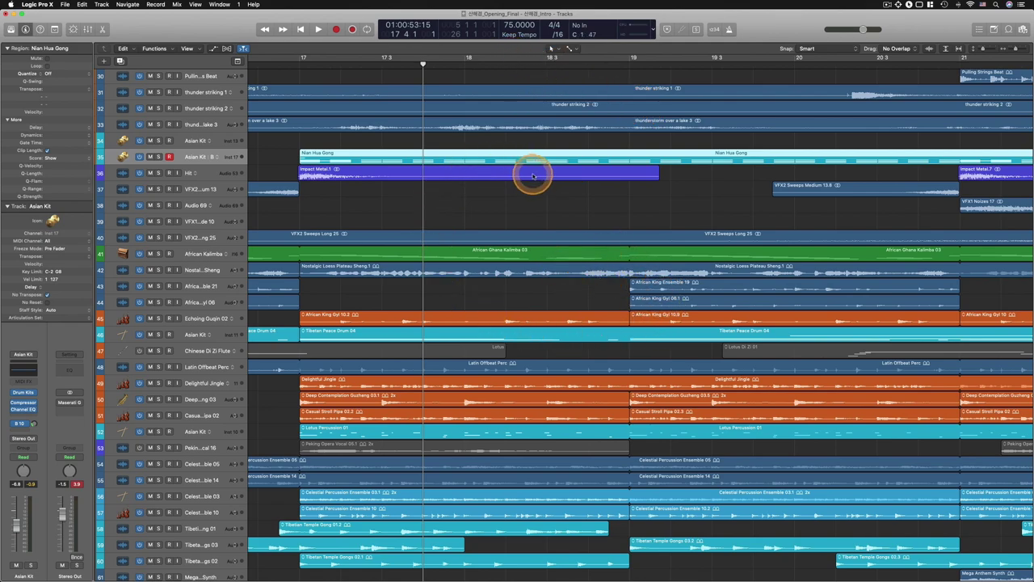
- Place the playhead at the start of bar 18 in the Tracks area
scroll(533, 176, "right", 2)
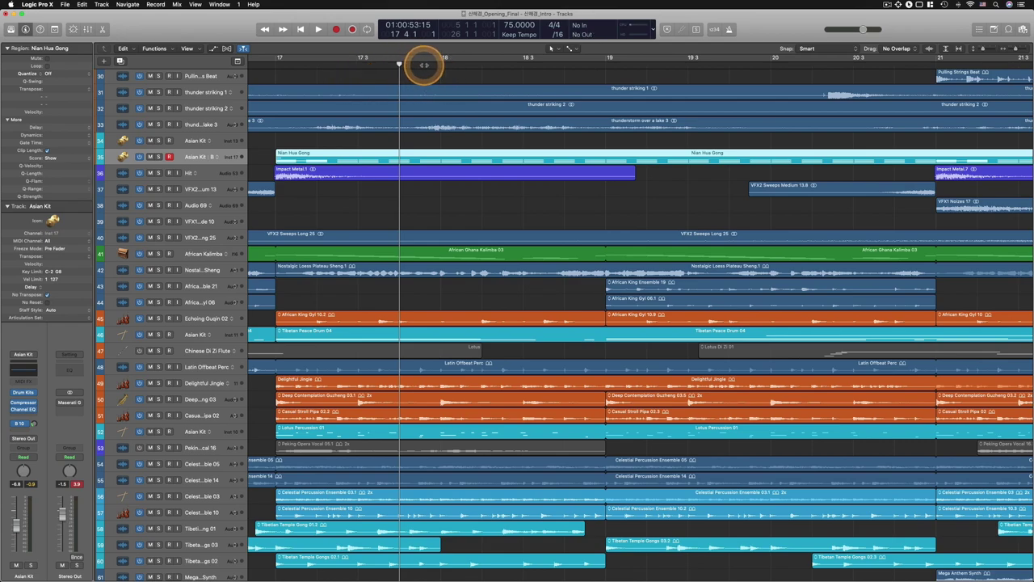
left_click(450, 67)
scroll(649, 203, "right", 3)
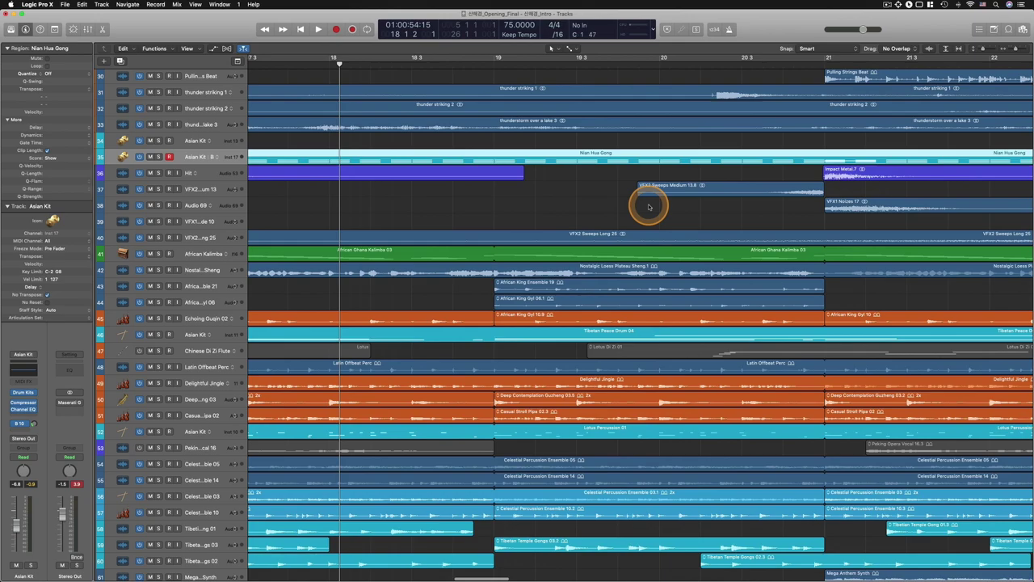
scroll(645, 205, "left", 5)
scroll(642, 207, "left", 1)
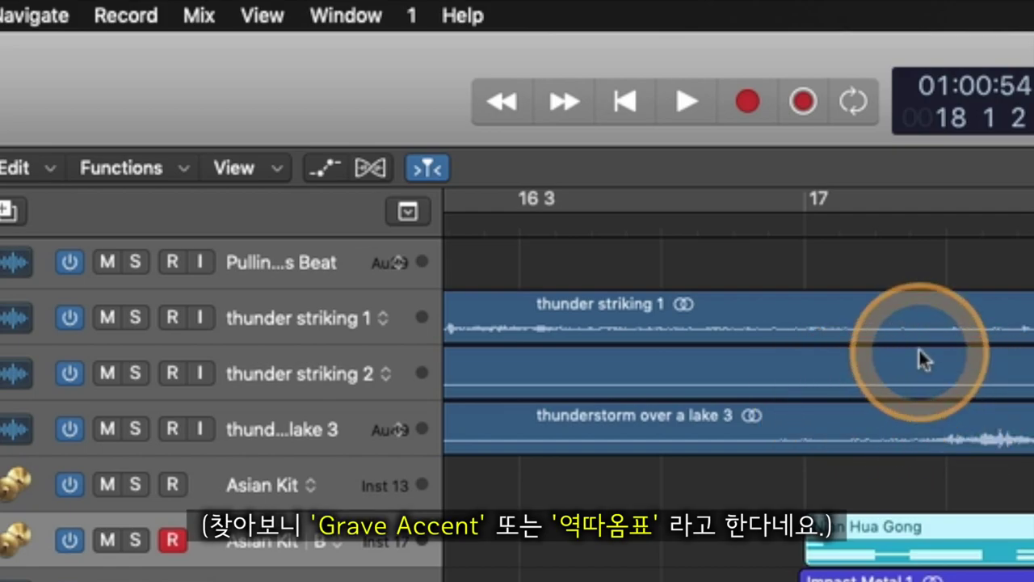
- Turn the Tracks area's Catch Playhead mode off and back on
left_click(428, 168)
left_click(429, 168)
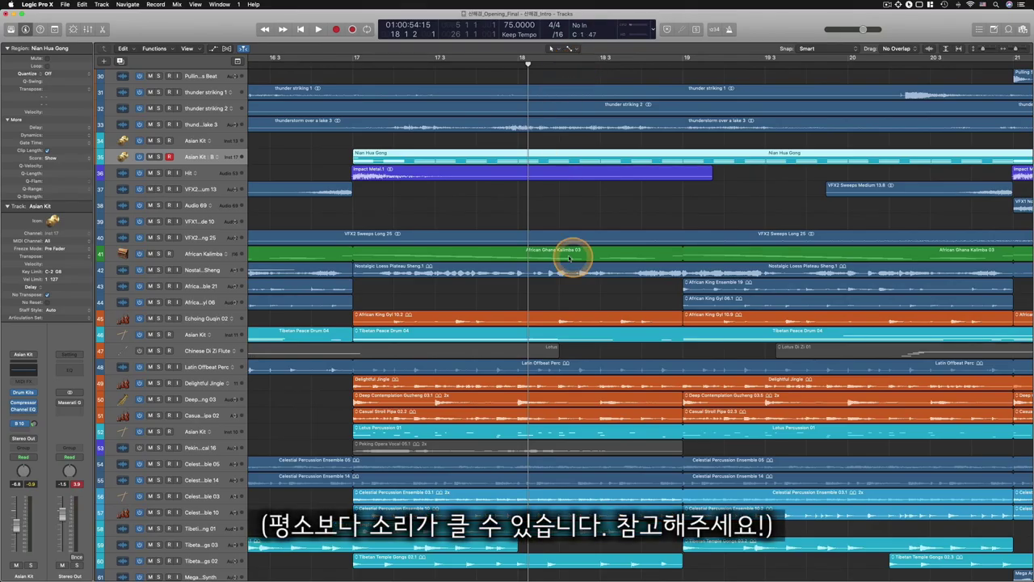
- Play the project from bar 18, jump ahead to about beat 3 of bar 24, and stop playback
scroll(686, 334, "up", 10)
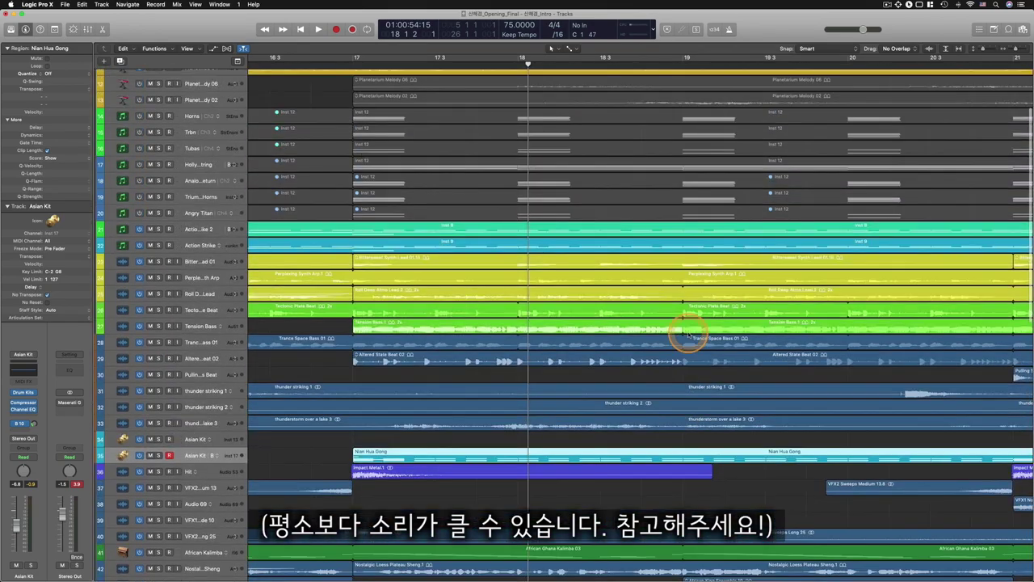
scroll(686, 335, "down", 15)
scroll(686, 335, "up", 3)
key("space")
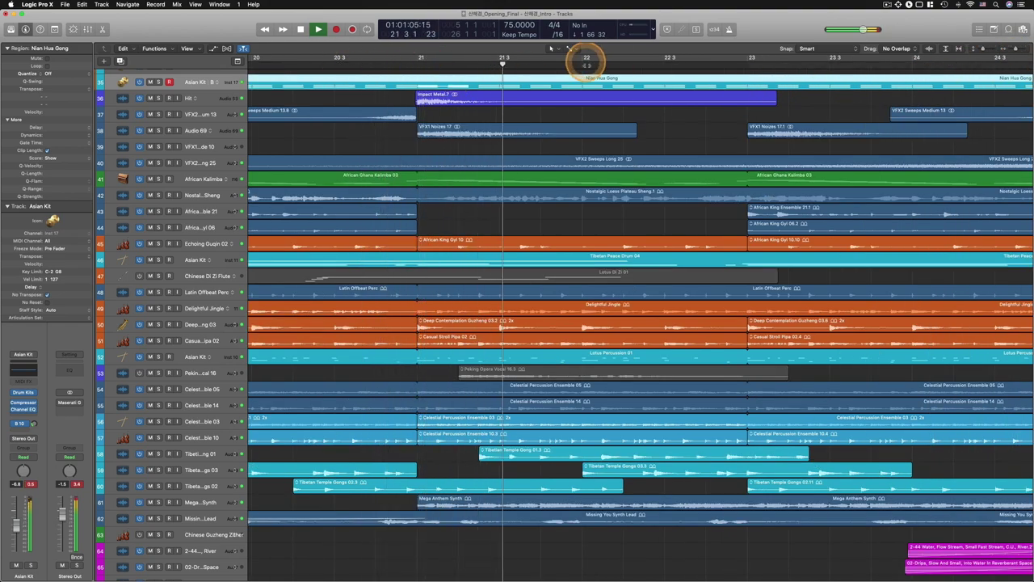
left_click(1003, 60)
key("space")
scroll(574, 187, "left", 10)
scroll(574, 191, "left", 3)
scroll(577, 191, "right", 5)
scroll(576, 191, "left", 2)
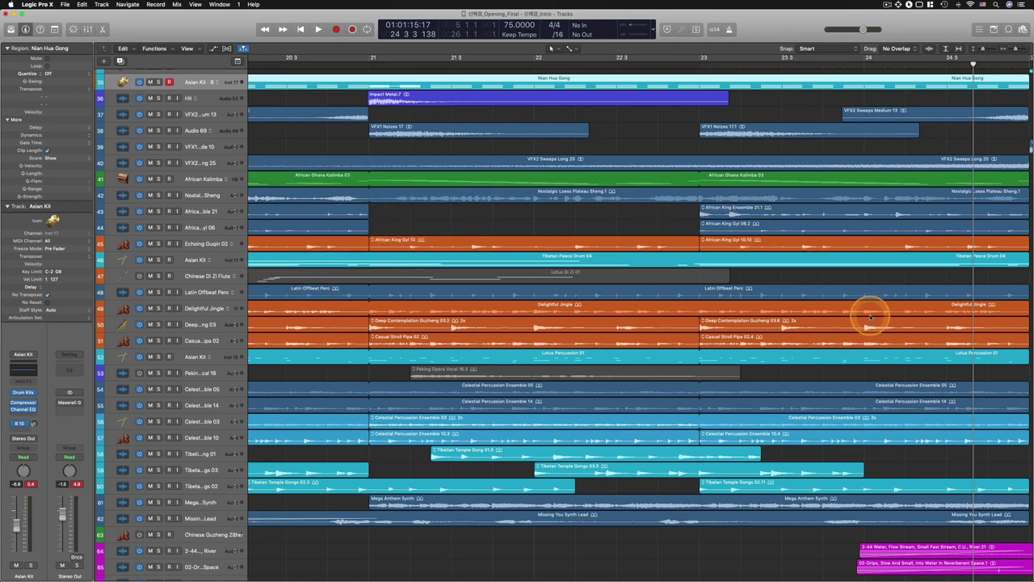
scroll(606, 277, "left", 5)
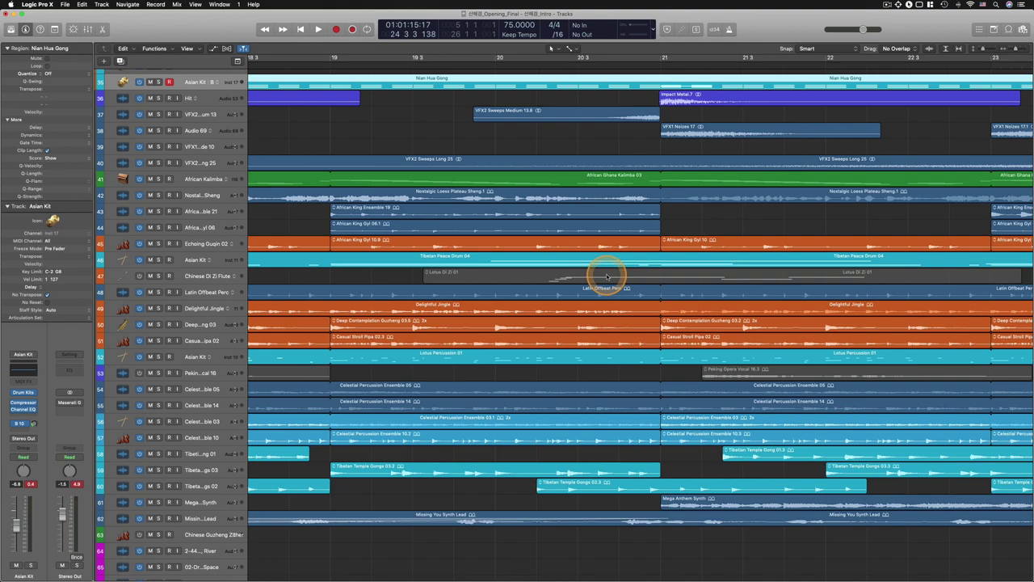
scroll(607, 277, "right", 5)
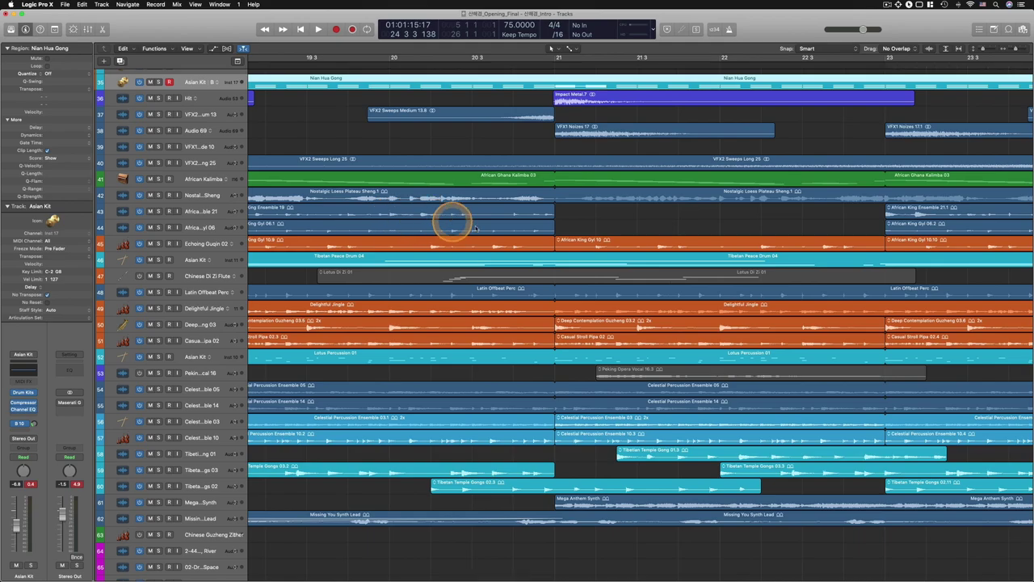
scroll(659, 235, "left", 8)
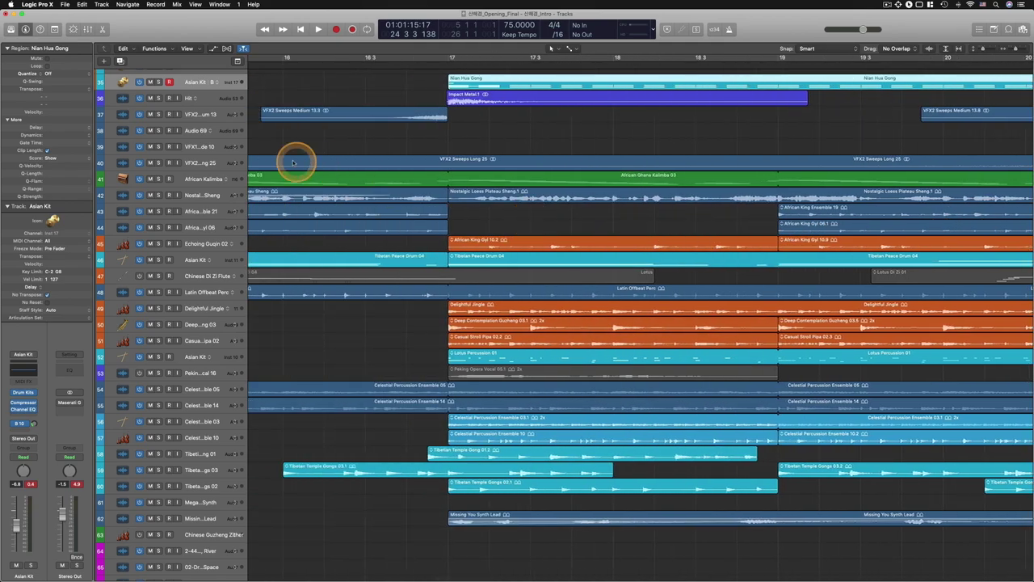
- Turn on Scroll in Play for the Tracks area and check that the option is ticked
left_click(200, 49)
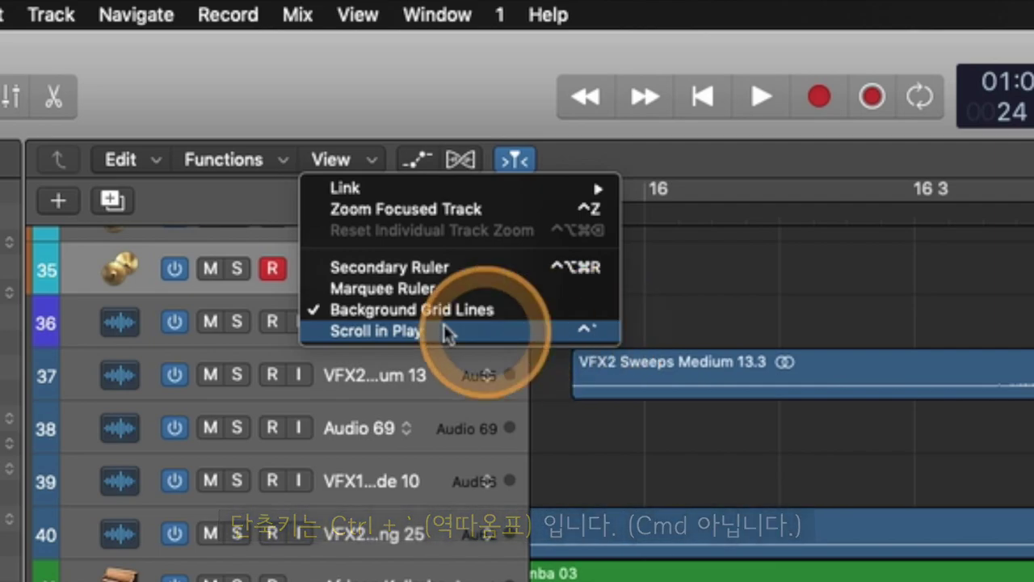
left_click(342, 339)
left_click(367, 162)
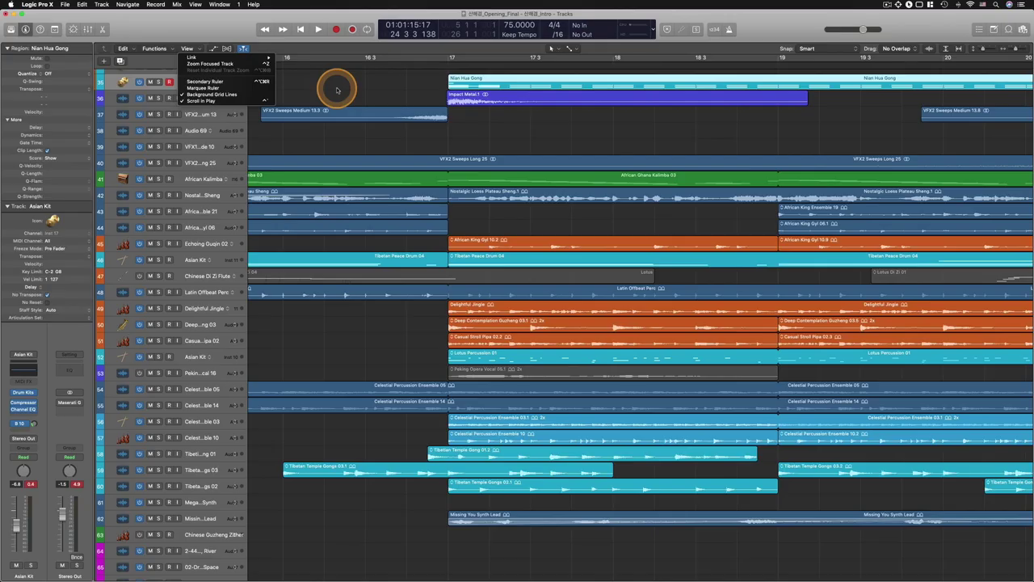
left_click(337, 90)
- Play the project from bar 16 beat 4 and re-enable Catch Playhead during playback before stopping
left_click(409, 62)
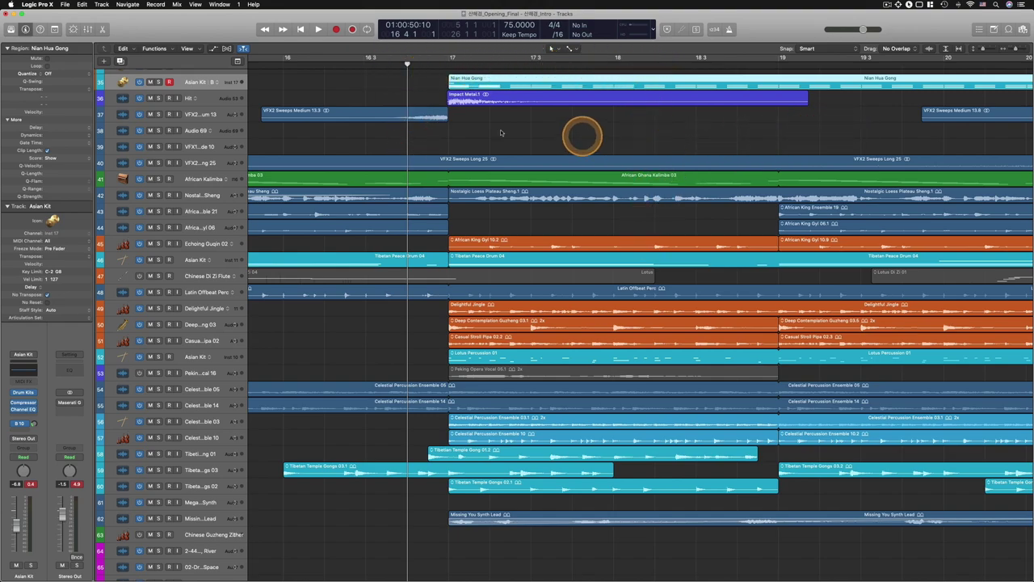
key("space")
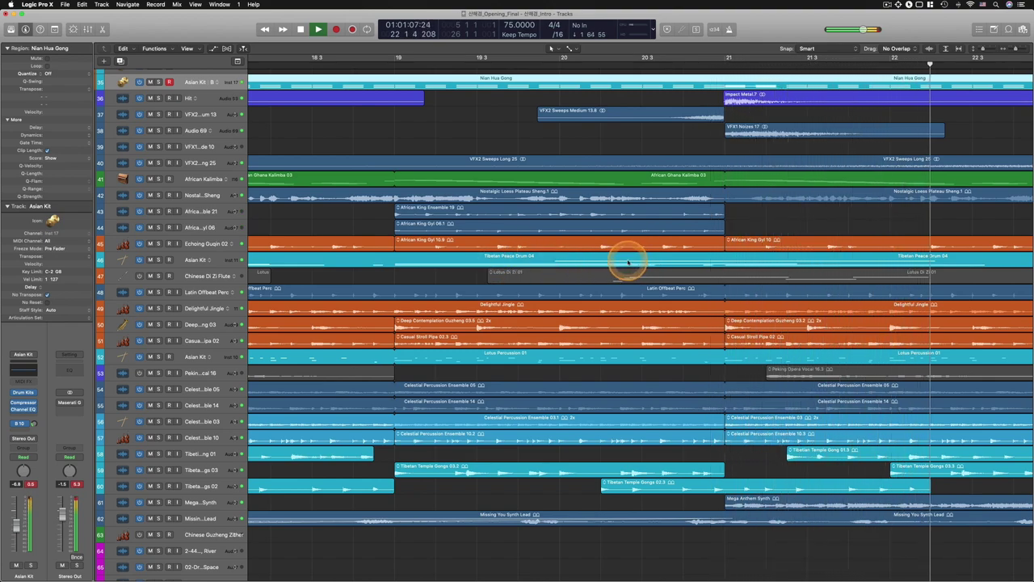
left_click(243, 49)
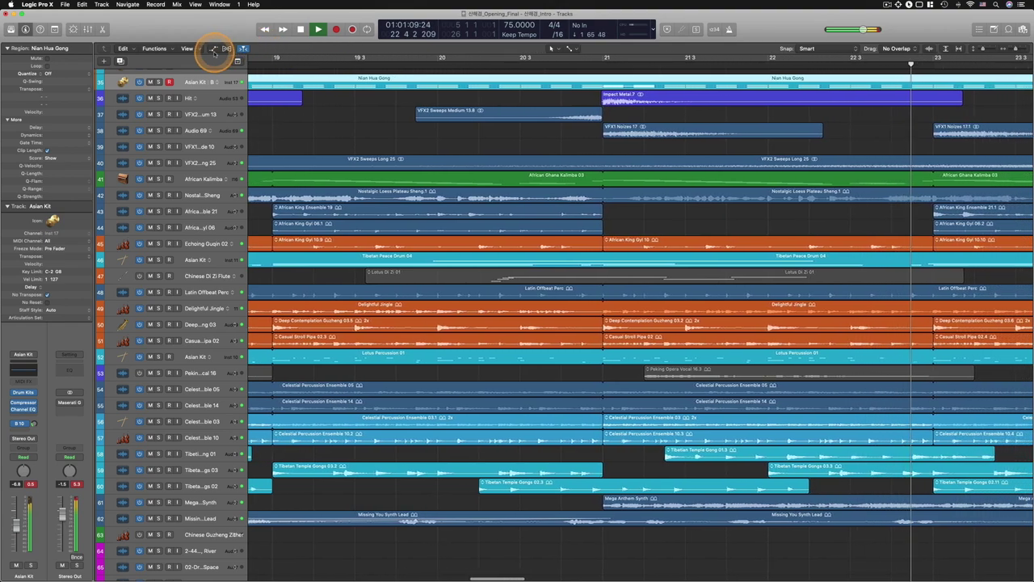
key("space")
- Examine the Scroll in Play option among the Tracks area's view options
left_click(194, 48)
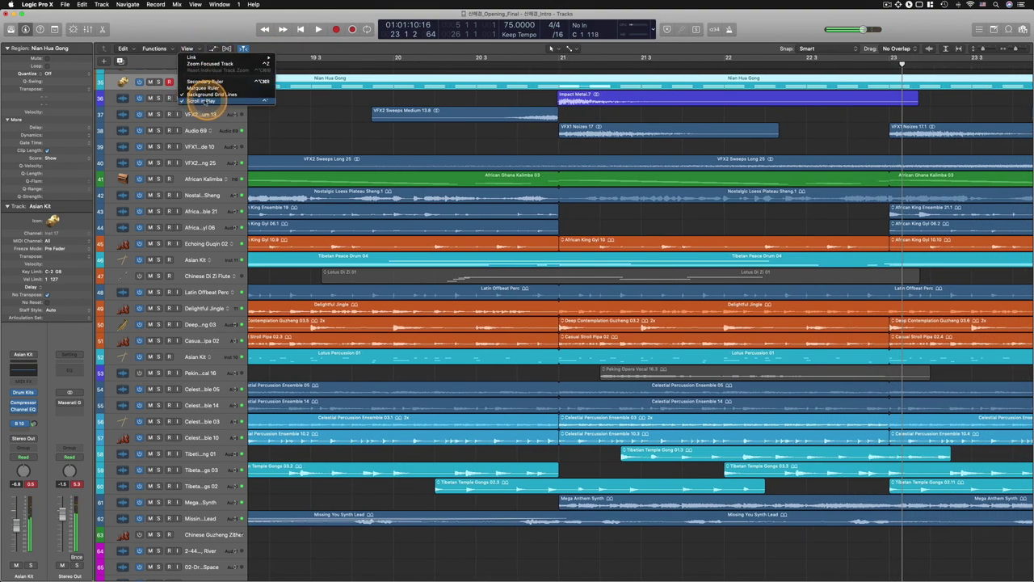
left_click(441, 134)
scroll(444, 139, "right", 2)
scroll(444, 139, "right", 6)
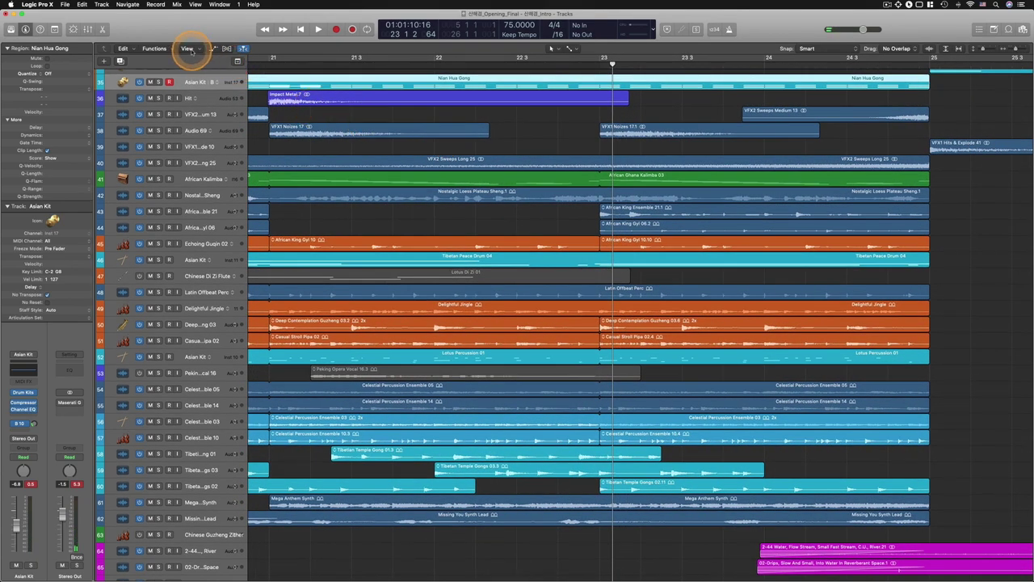
left_click(187, 48)
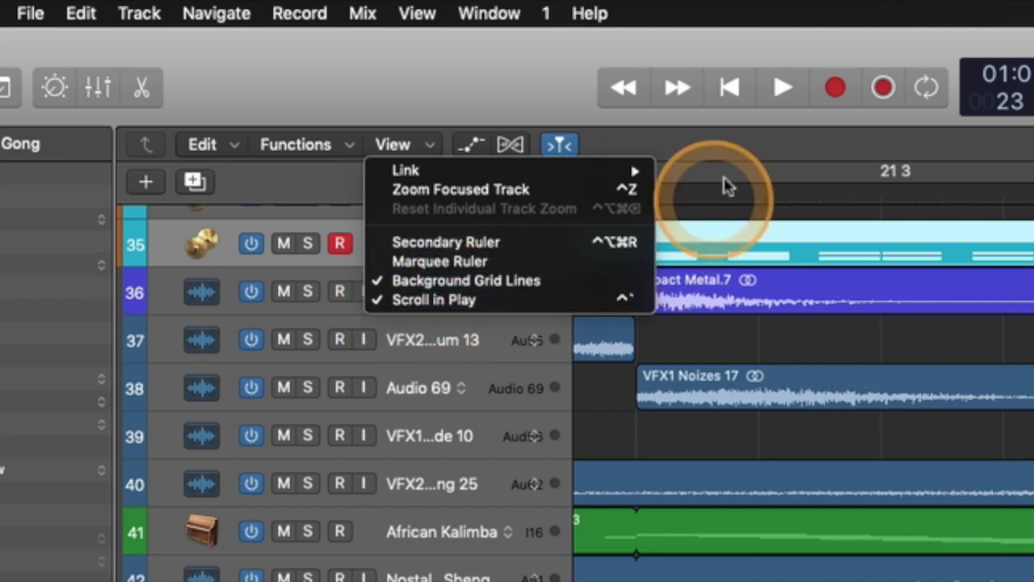
left_click(714, 209)
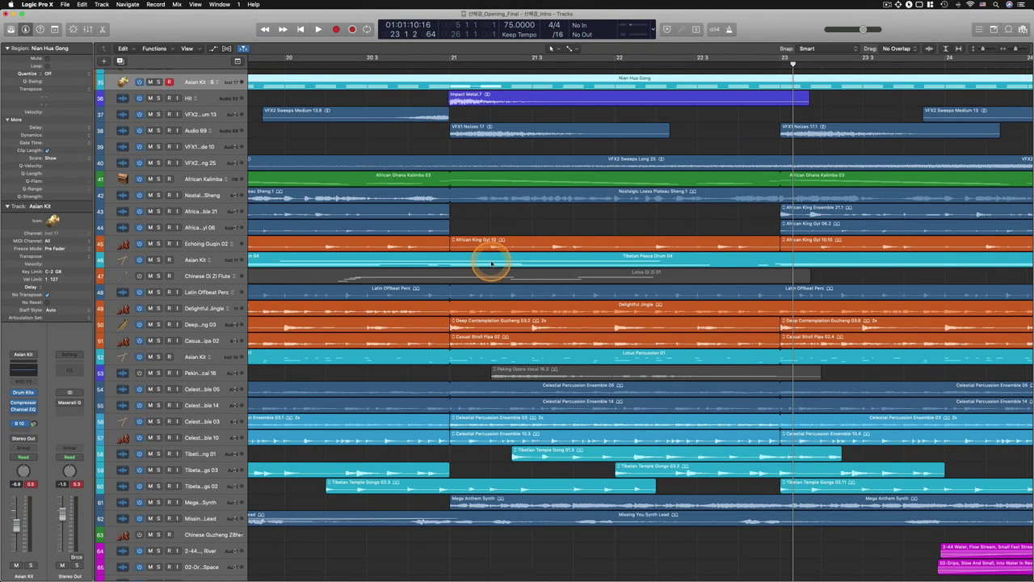
- Open the Tibetan Peace Drum 04 region in the Piano Roll and review its own Catch Playhead and Scroll in Play options
double_click(494, 263)
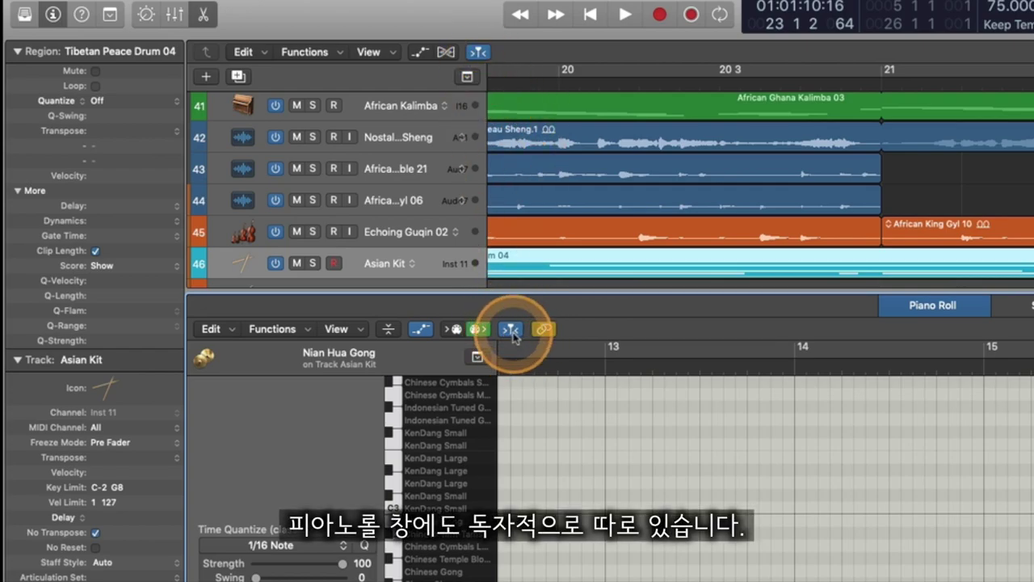
left_click(512, 330)
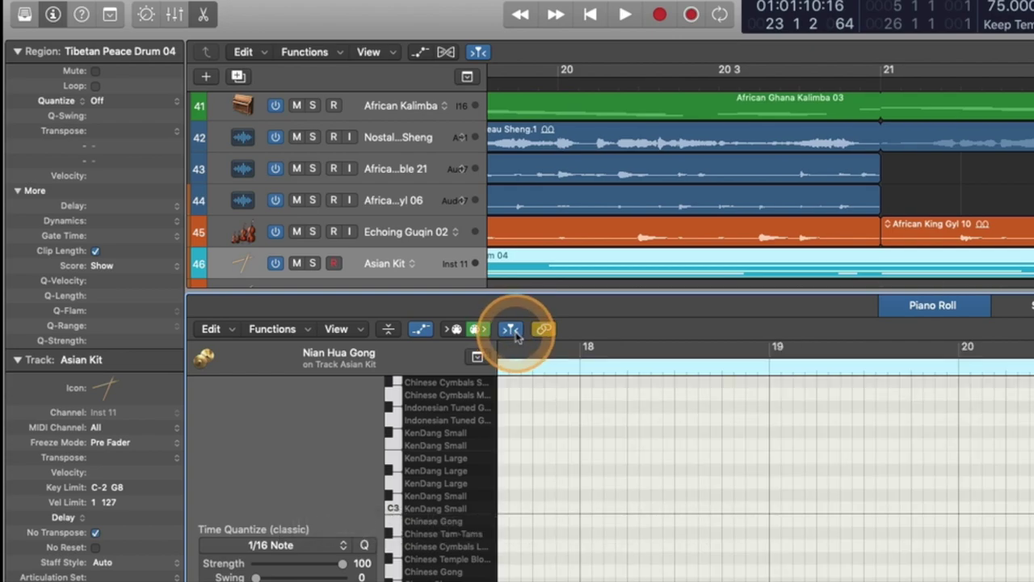
left_click(362, 331)
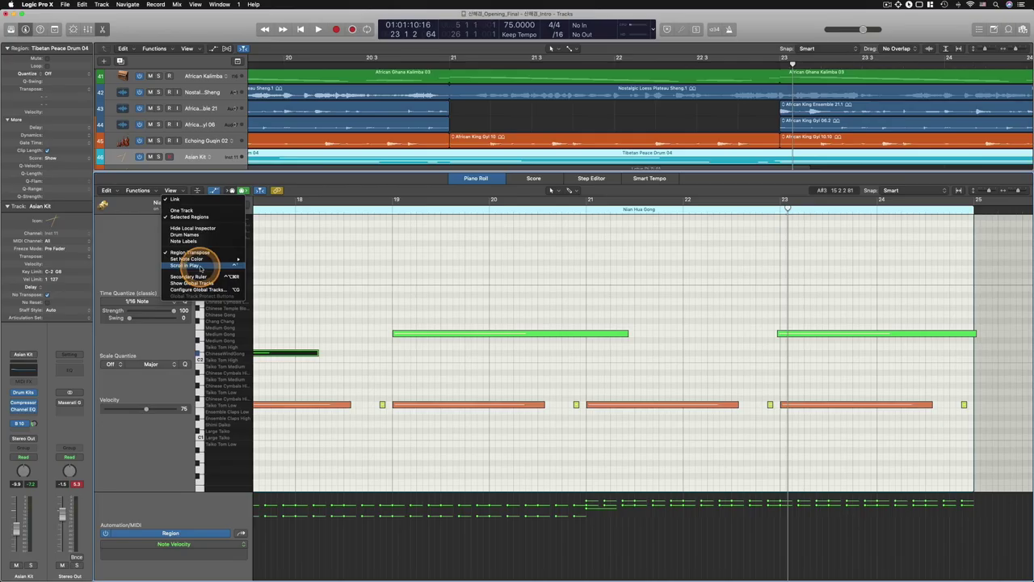
left_click(388, 476)
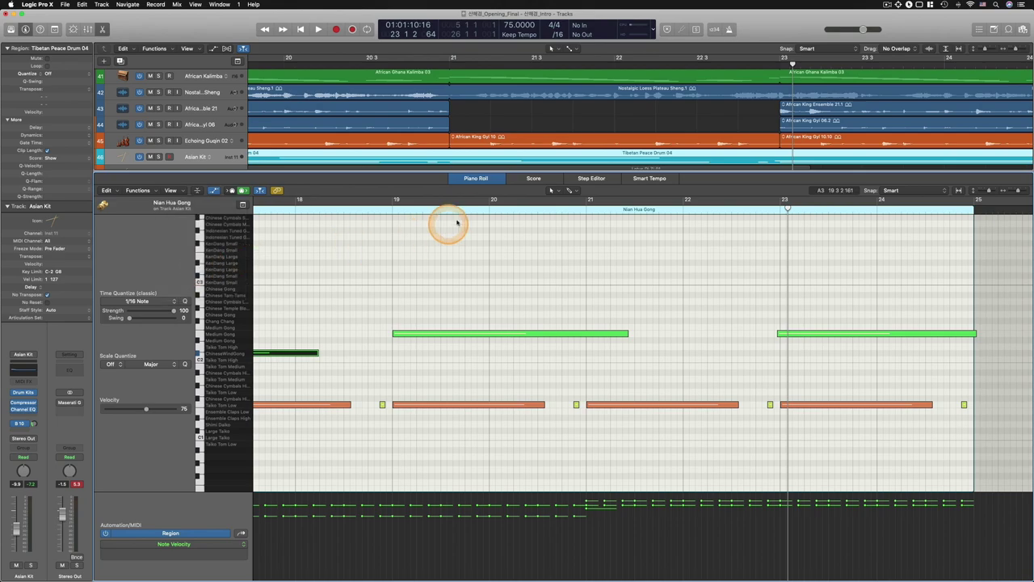
- Play the project from about bar 18 with the Piano Roll open, stop playback, and close the editor
left_click(341, 213)
key("space")
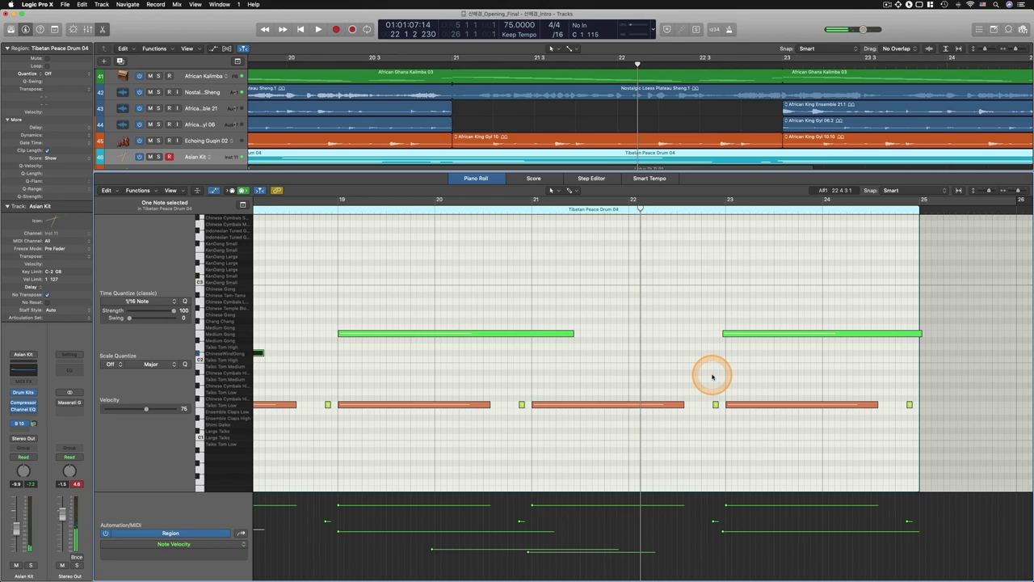
key("p")
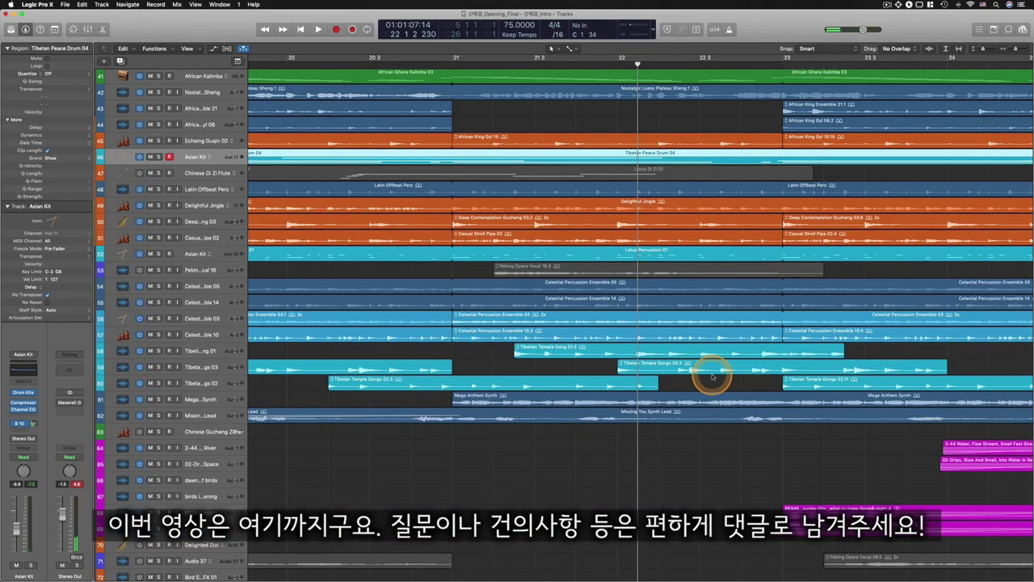